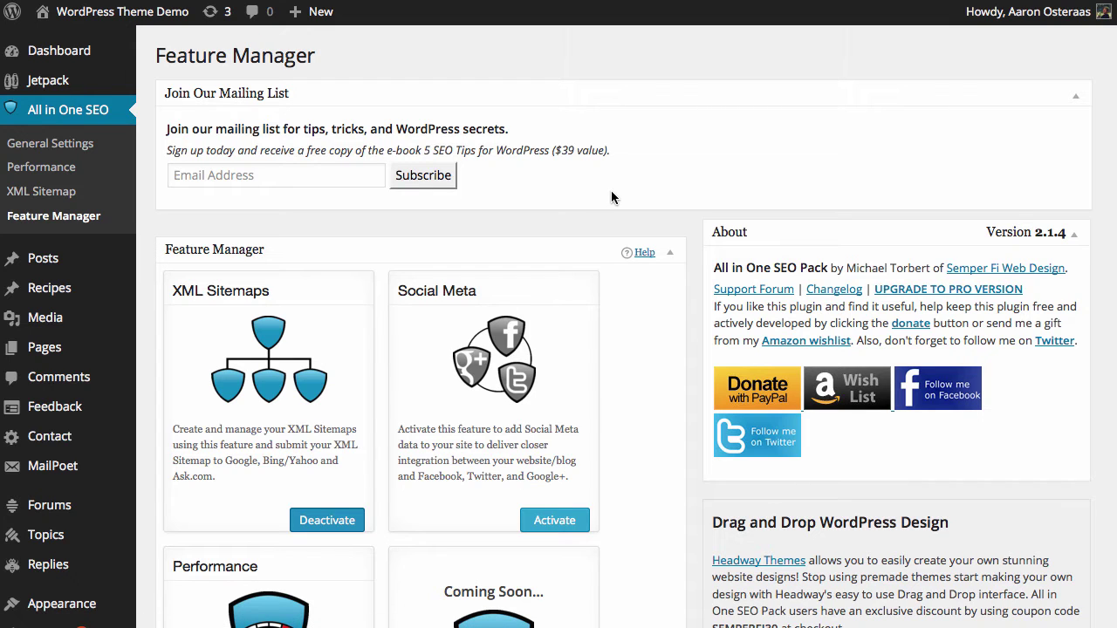
- Activate the Social Meta feature, then go to its settings page under All in One SEO
left_click(554, 521)
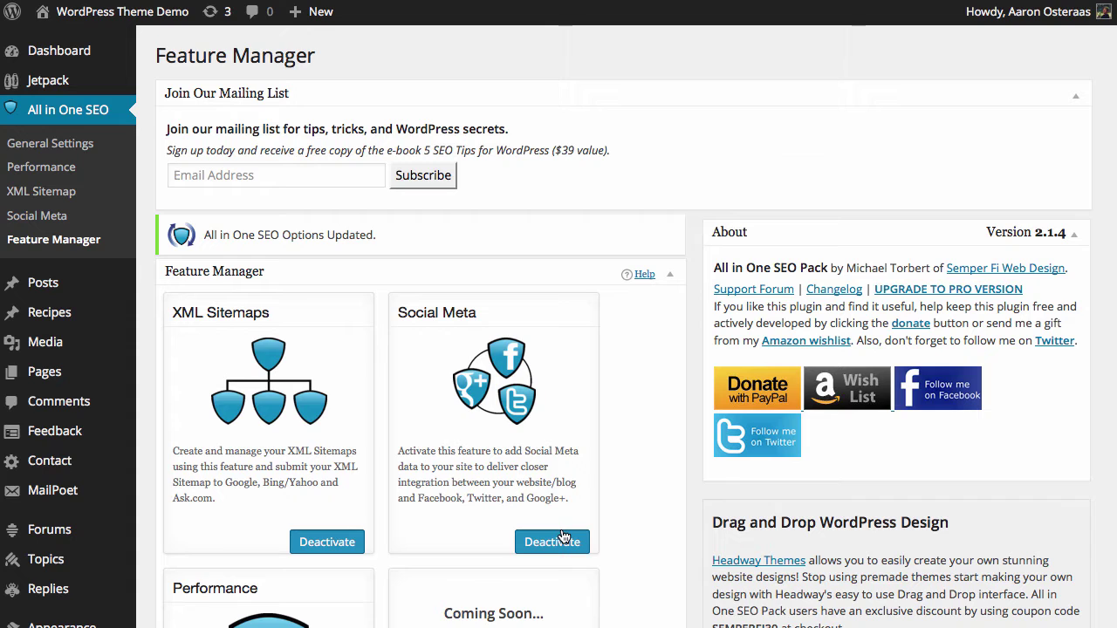
left_click(37, 215)
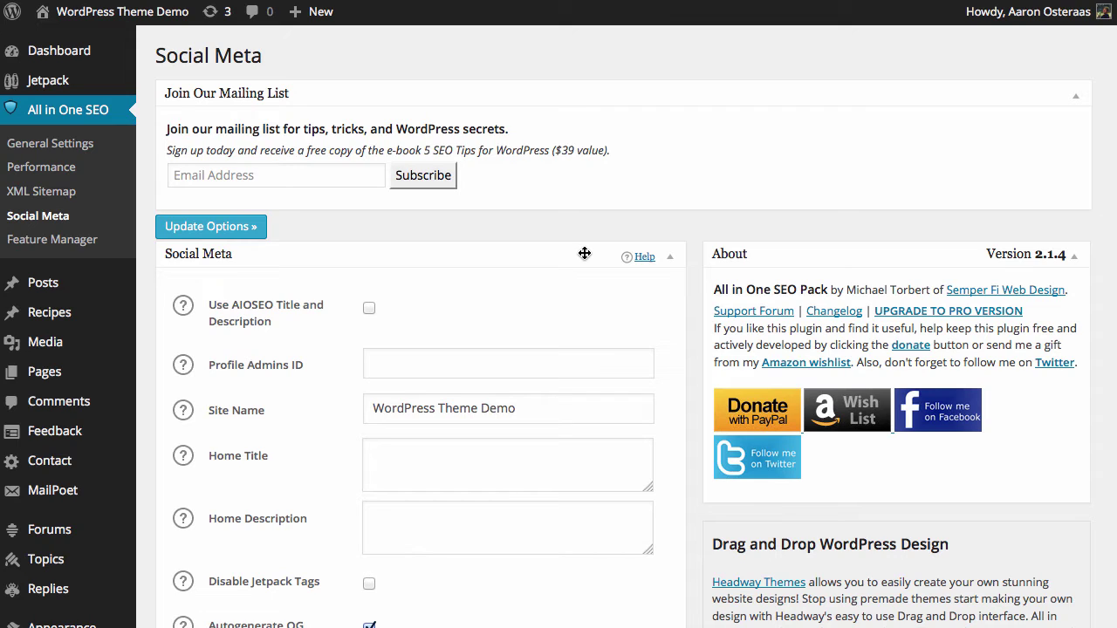
left_click(369, 309)
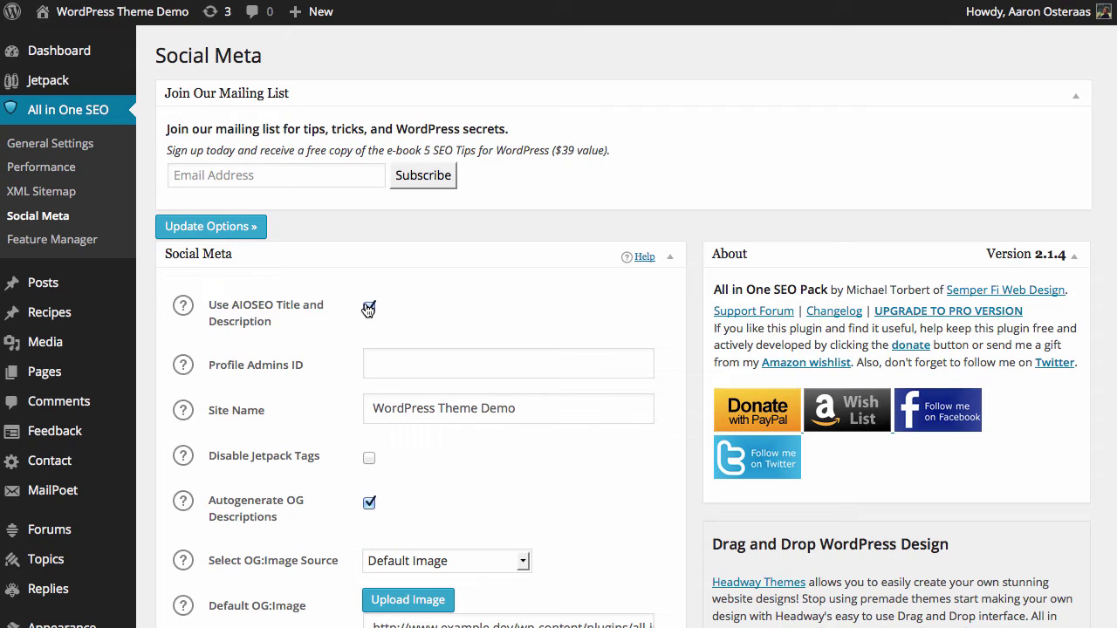
key("Tab")
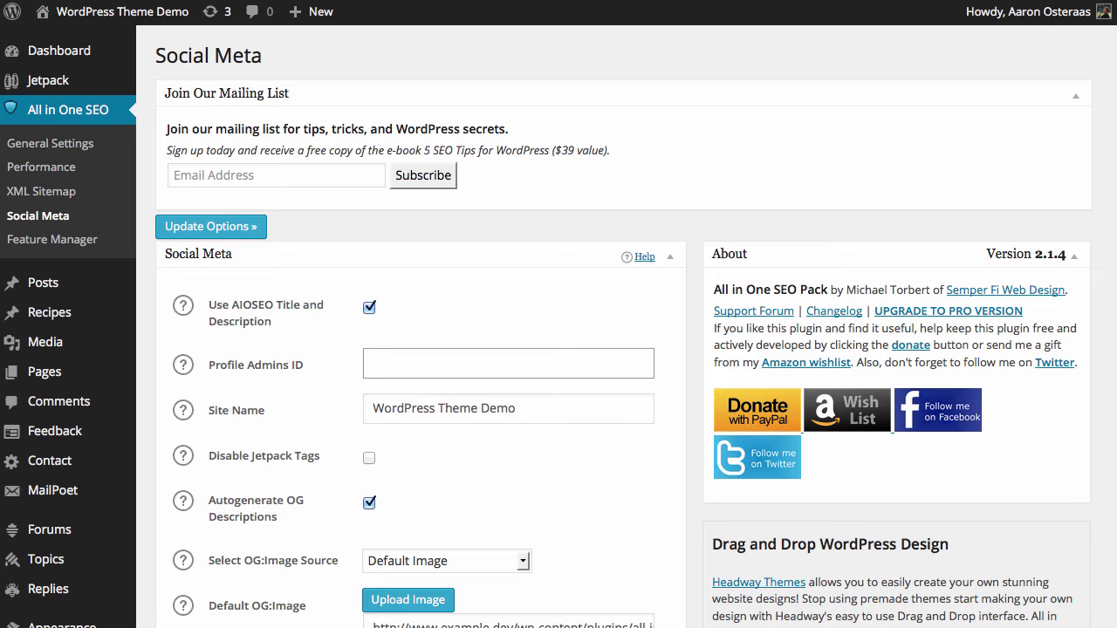
type("facebook.com/")
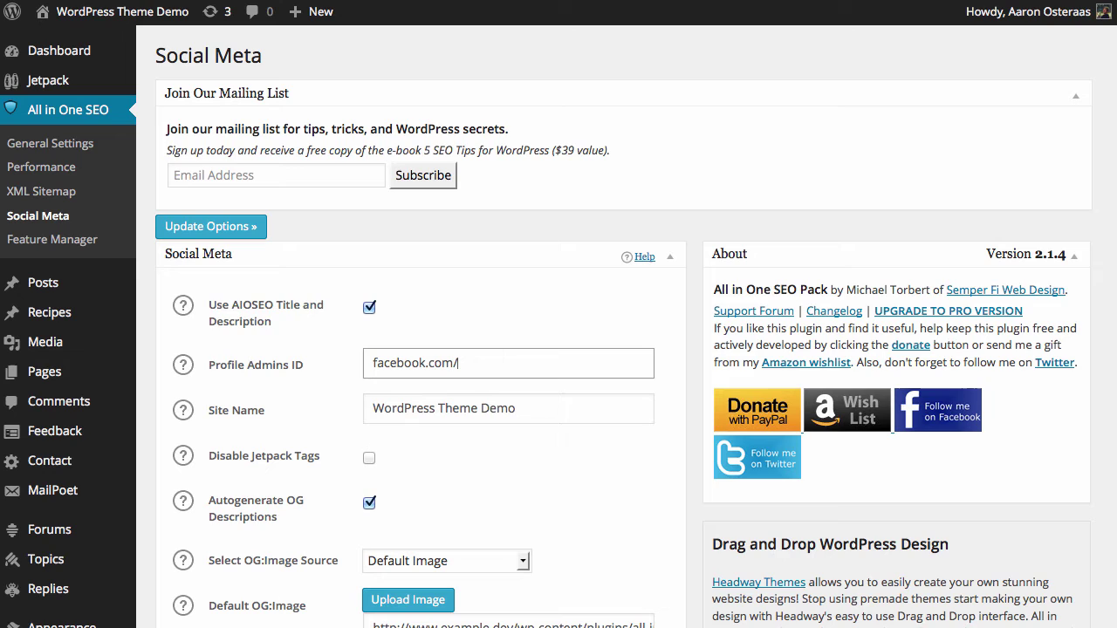
type("usernamehttps:")
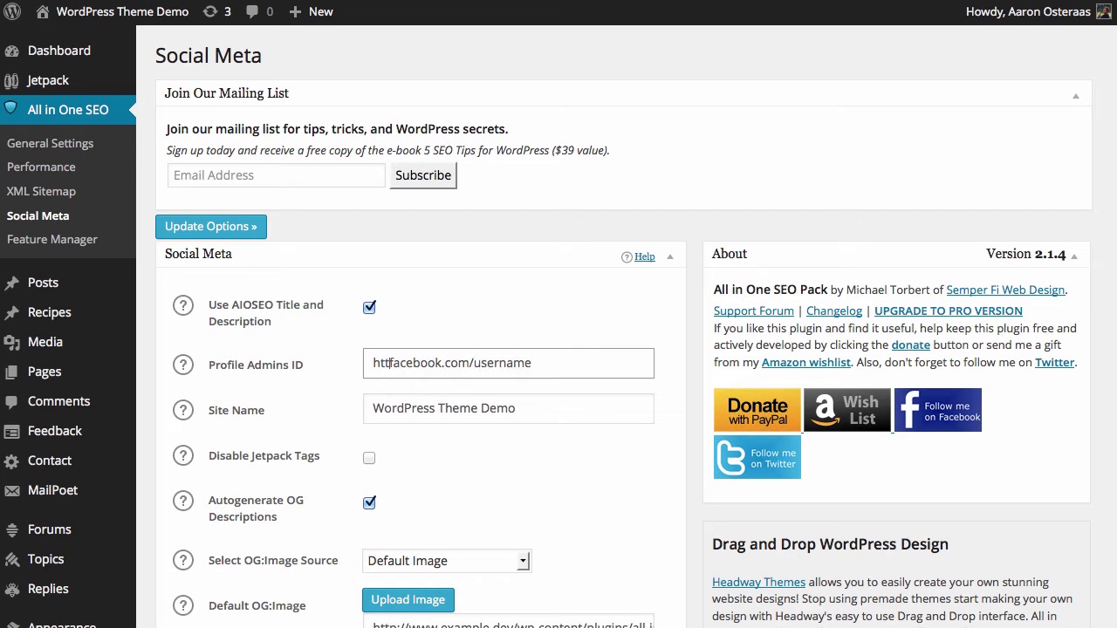
type("//www.")
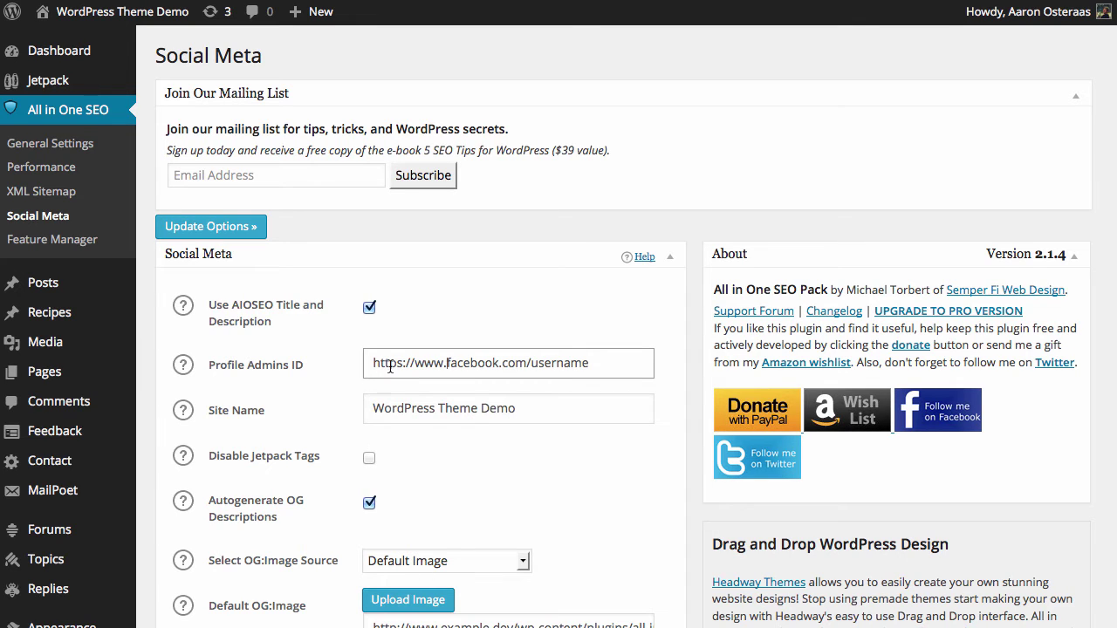
scroll(520, 439, "down", 2)
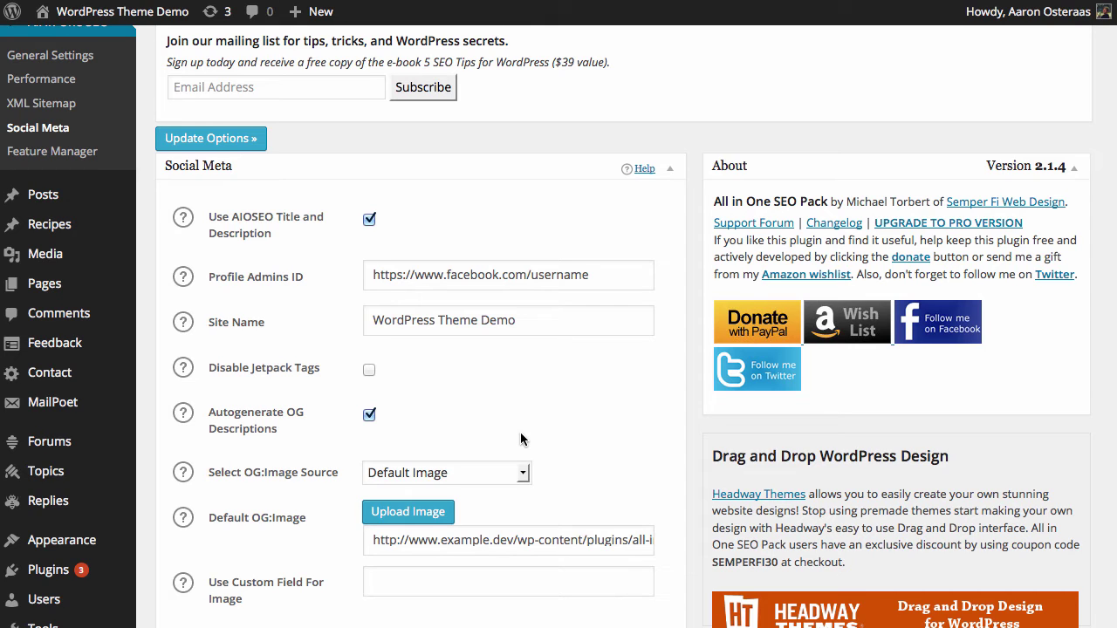
left_click(429, 314)
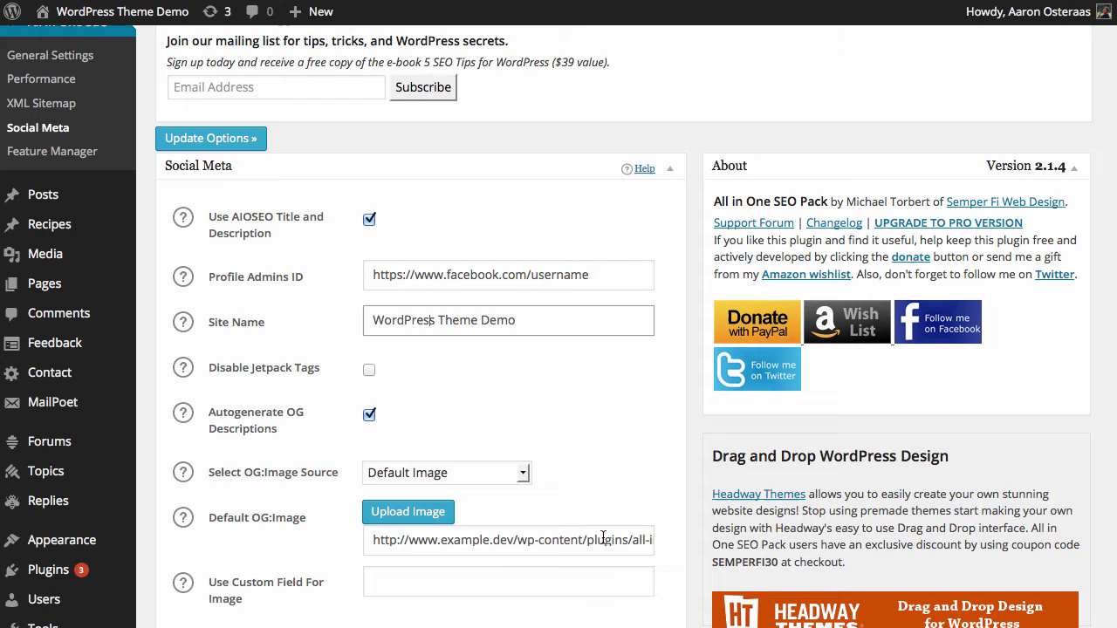
- Read the Disable Jetpack Tags help text while scrolling further down the Social Meta settings
scroll(547, 350, "down", 1)
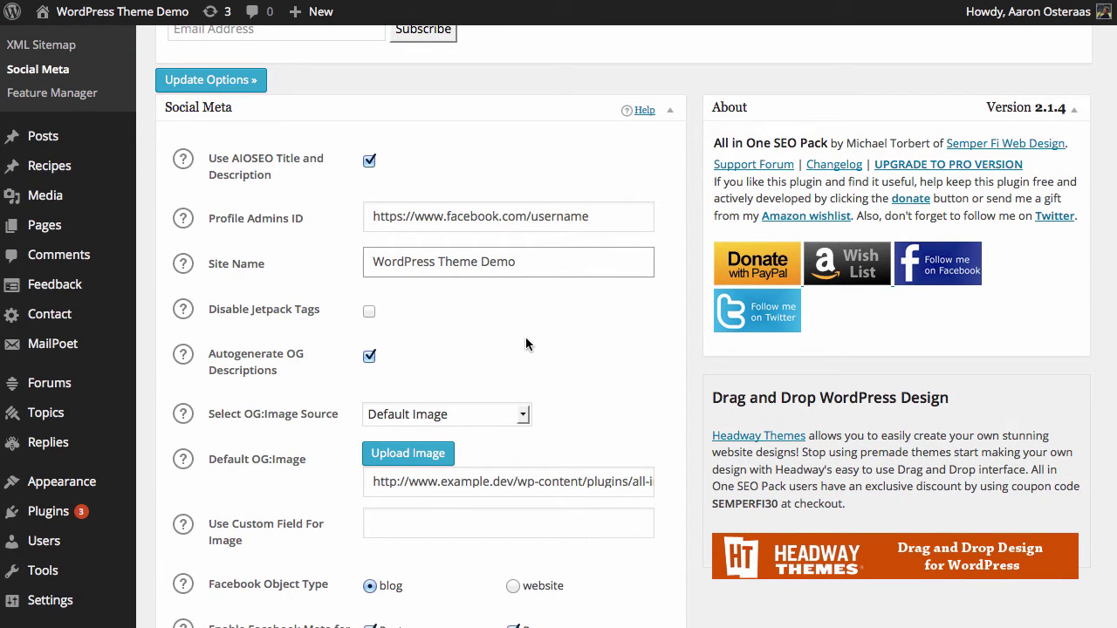
left_click(186, 316)
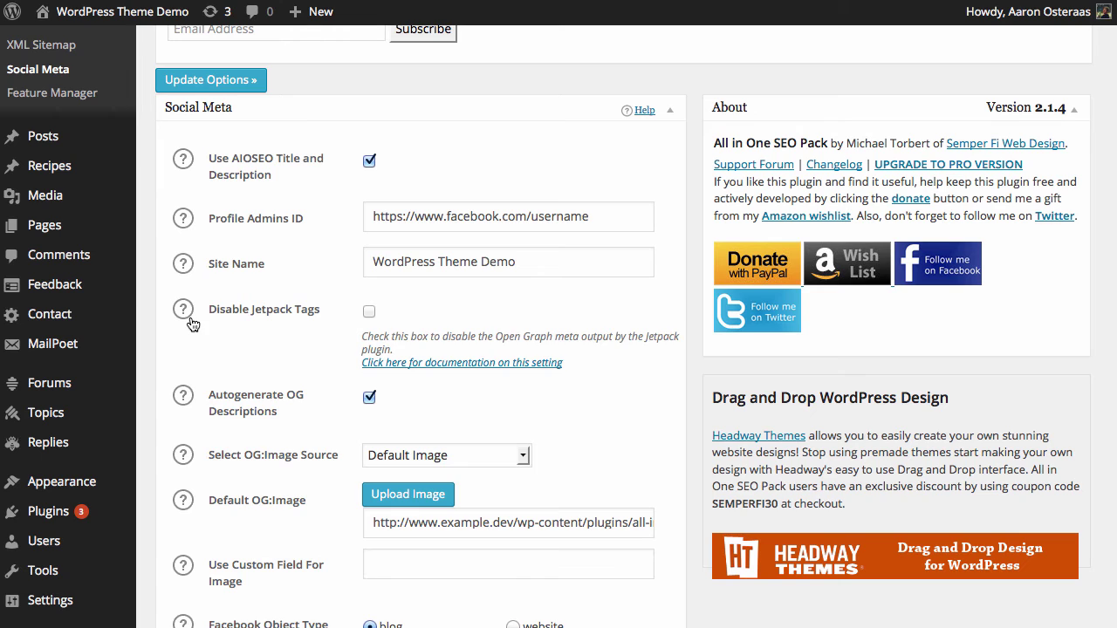
left_click(187, 315)
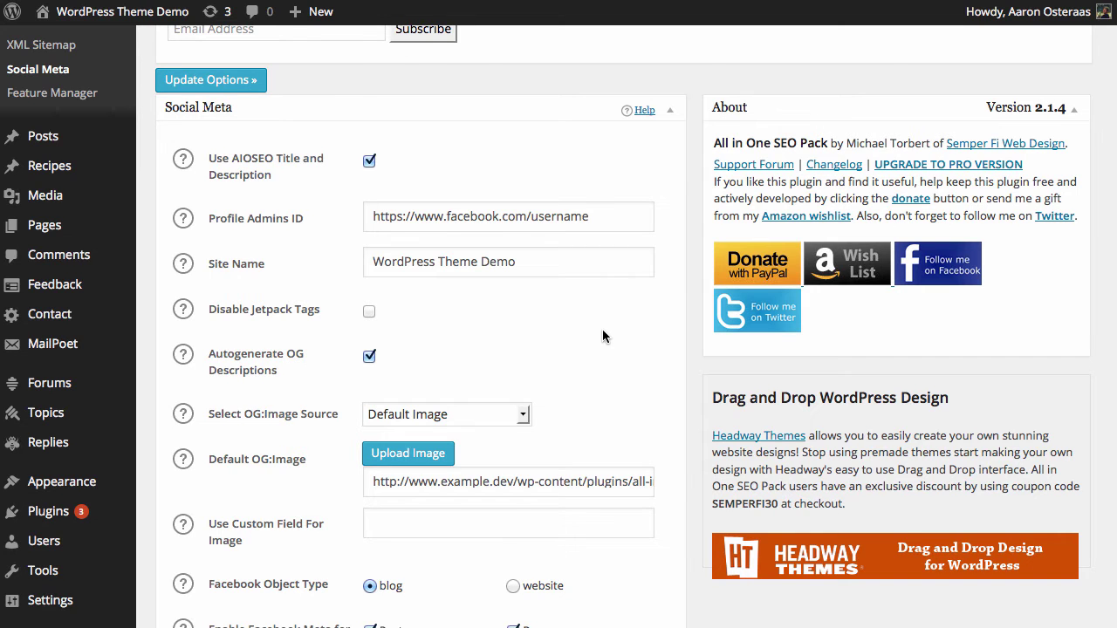
scroll(536, 267, "down", 5)
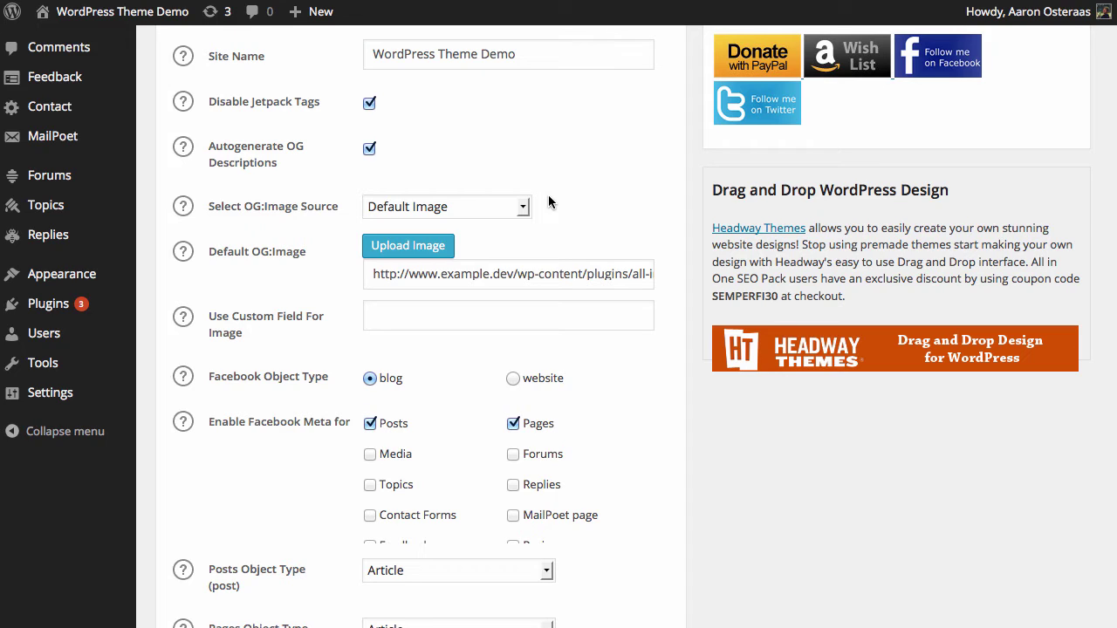
left_click(524, 210)
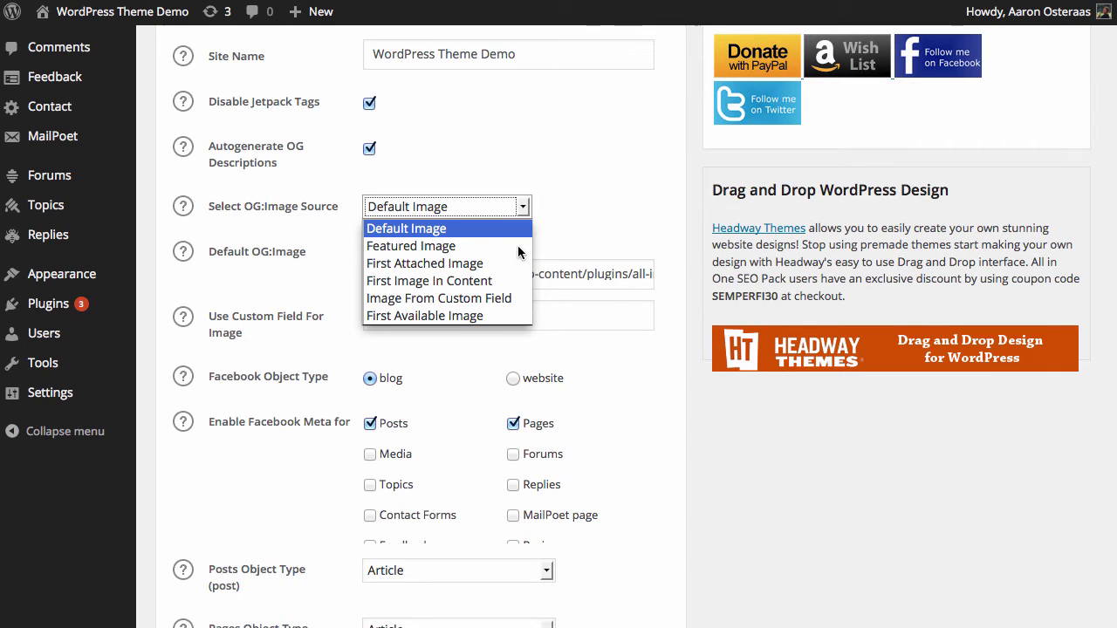
left_click(525, 206)
left_click(585, 235)
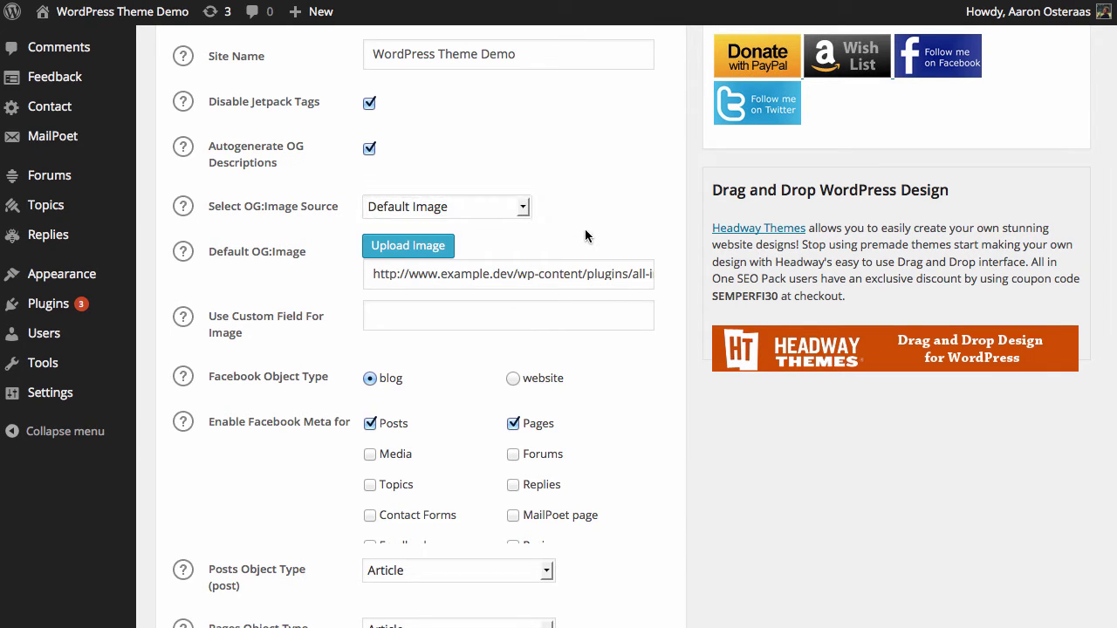
left_click_drag(493, 277, 759, 279)
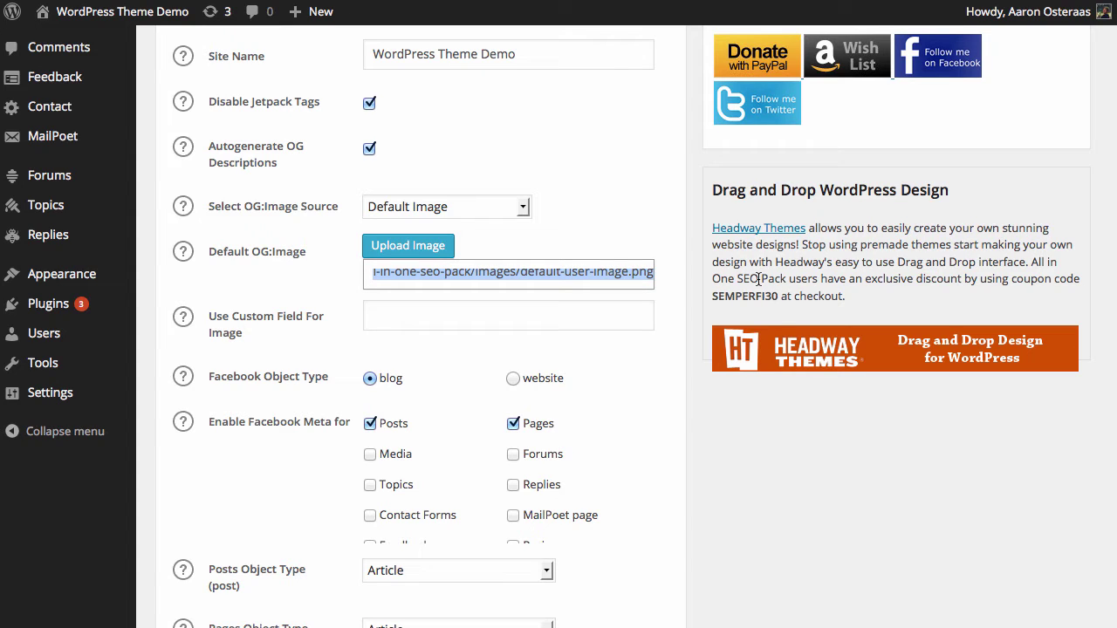
left_click(566, 263)
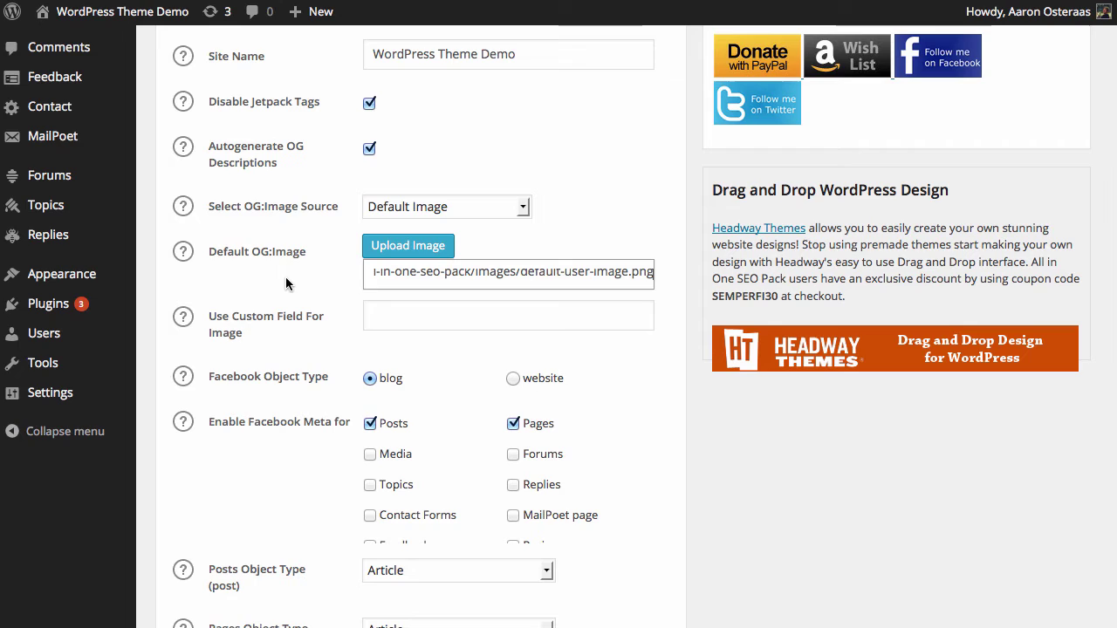
left_click(424, 386)
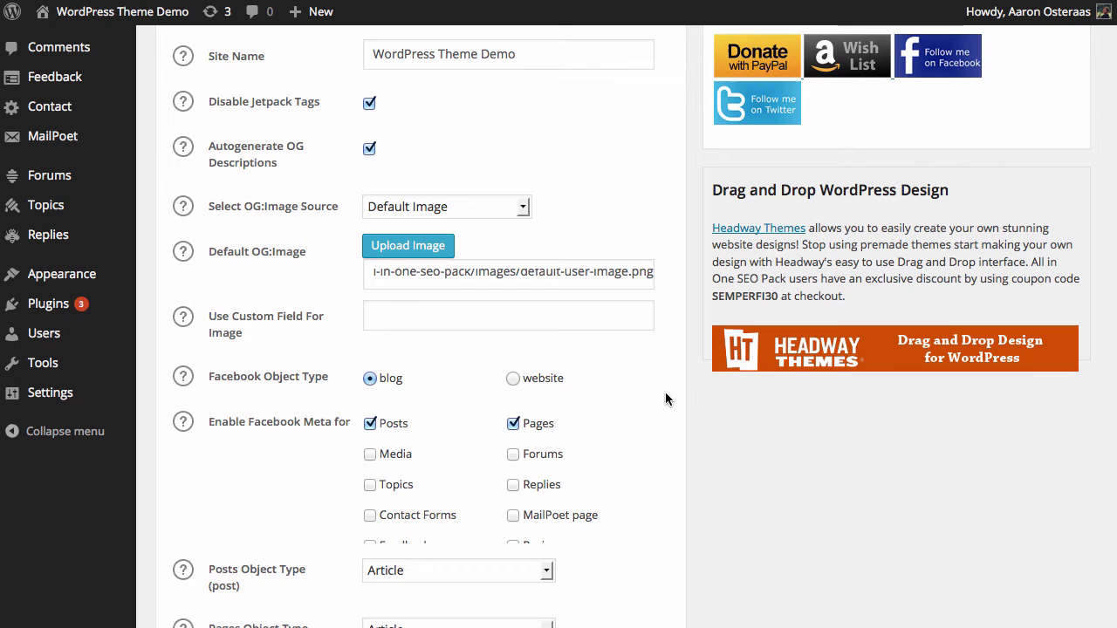
- Scroll down the Social Meta page to the Scan Social Meta box and Update Options button
scroll(664, 399, "down", 3)
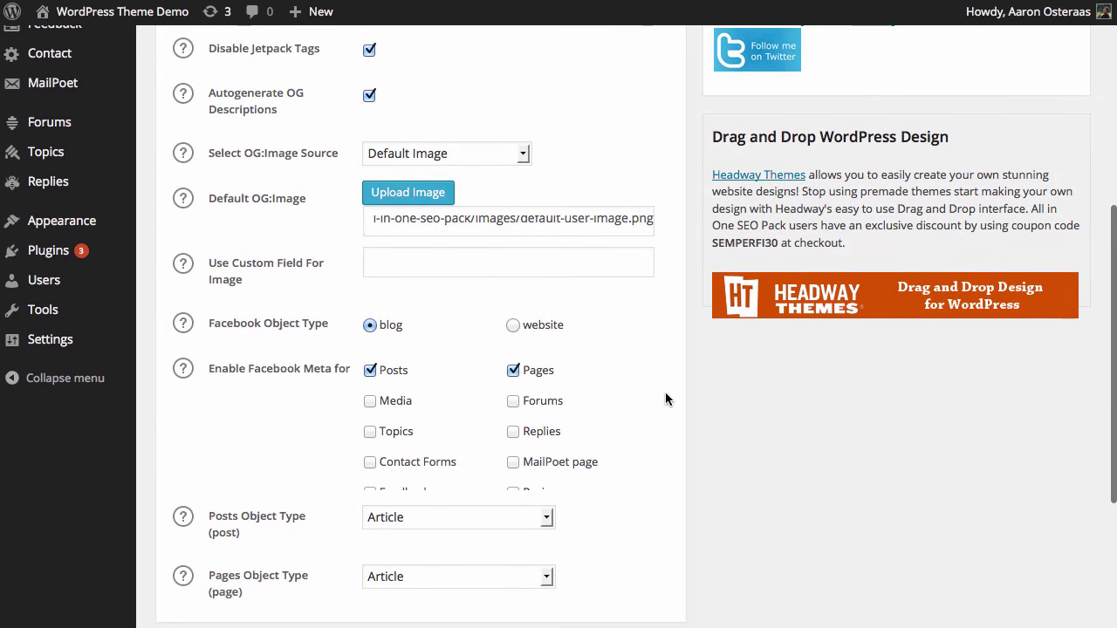
scroll(665, 399, "down", 1)
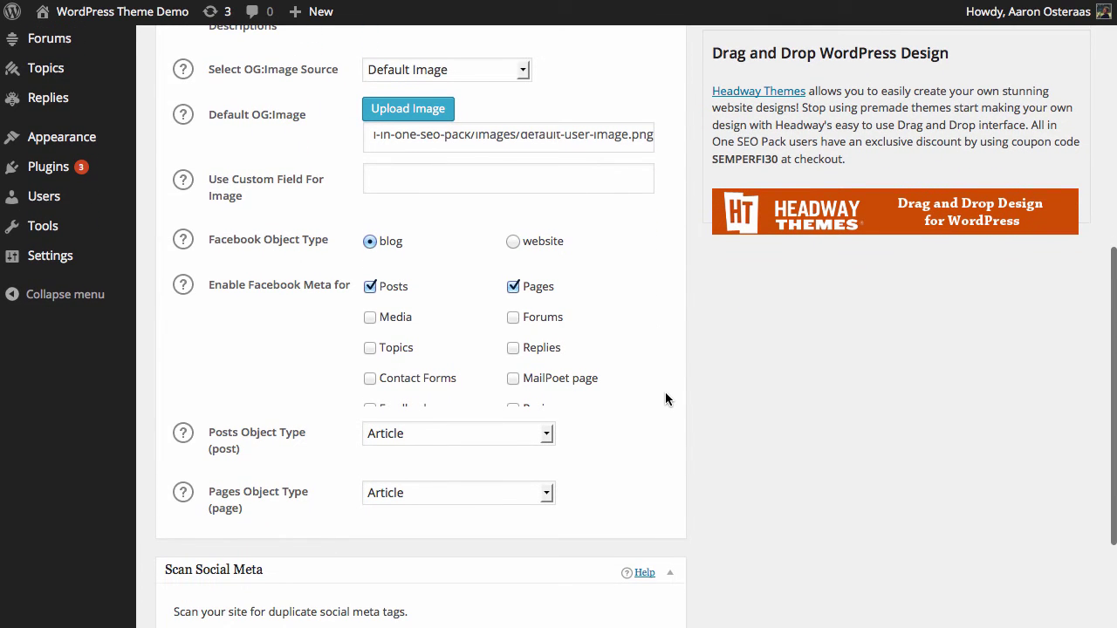
scroll(665, 399, "down", 2)
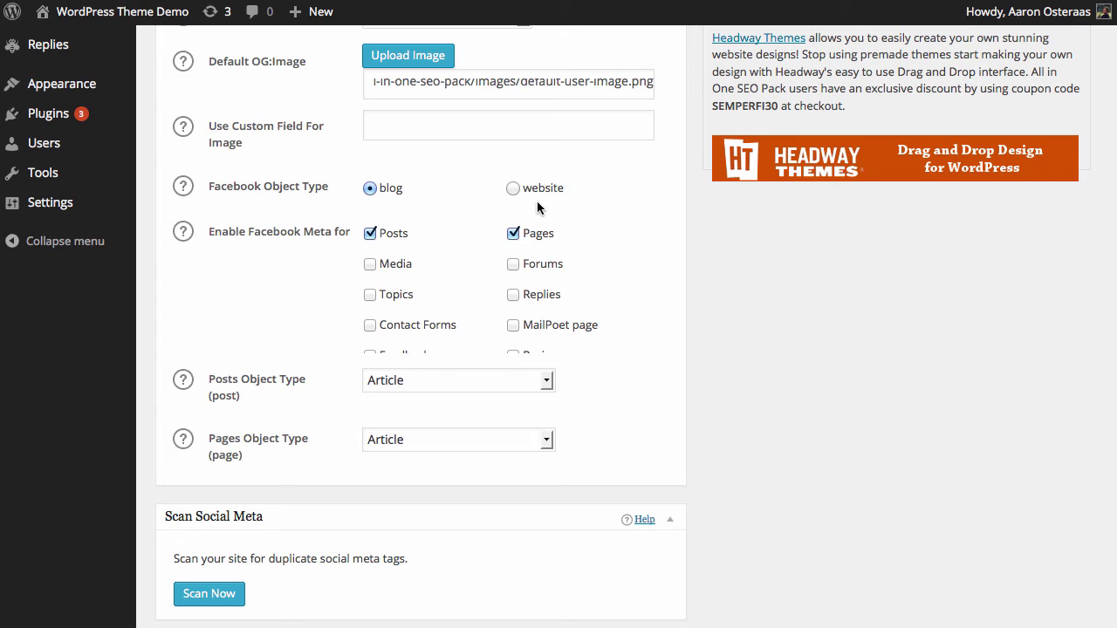
scroll(640, 271, "down", 1)
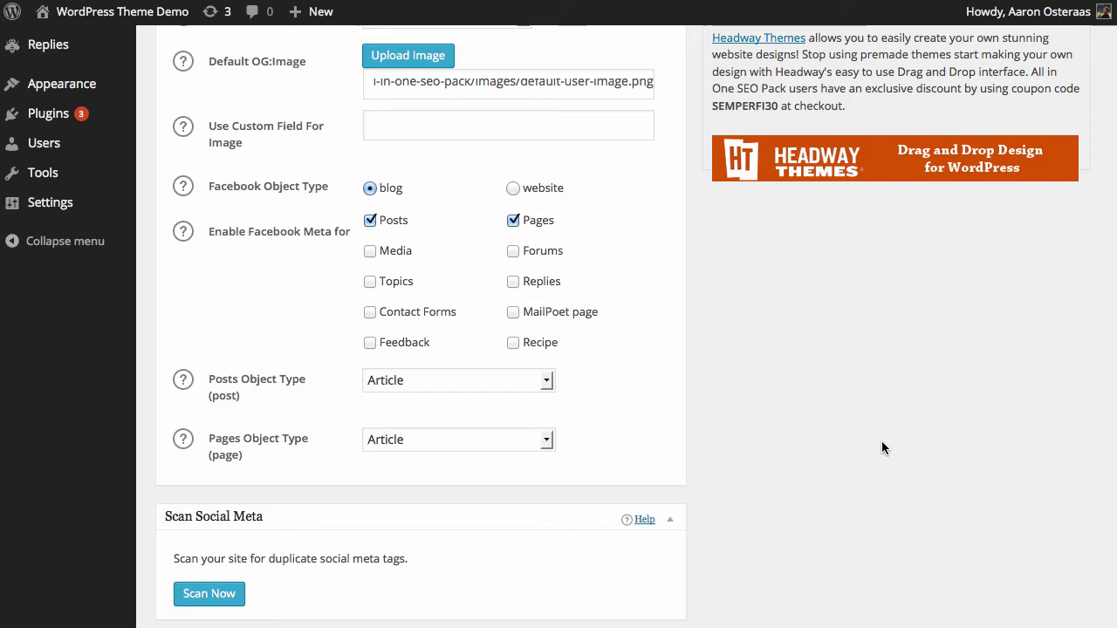
scroll(882, 448, "down", 3)
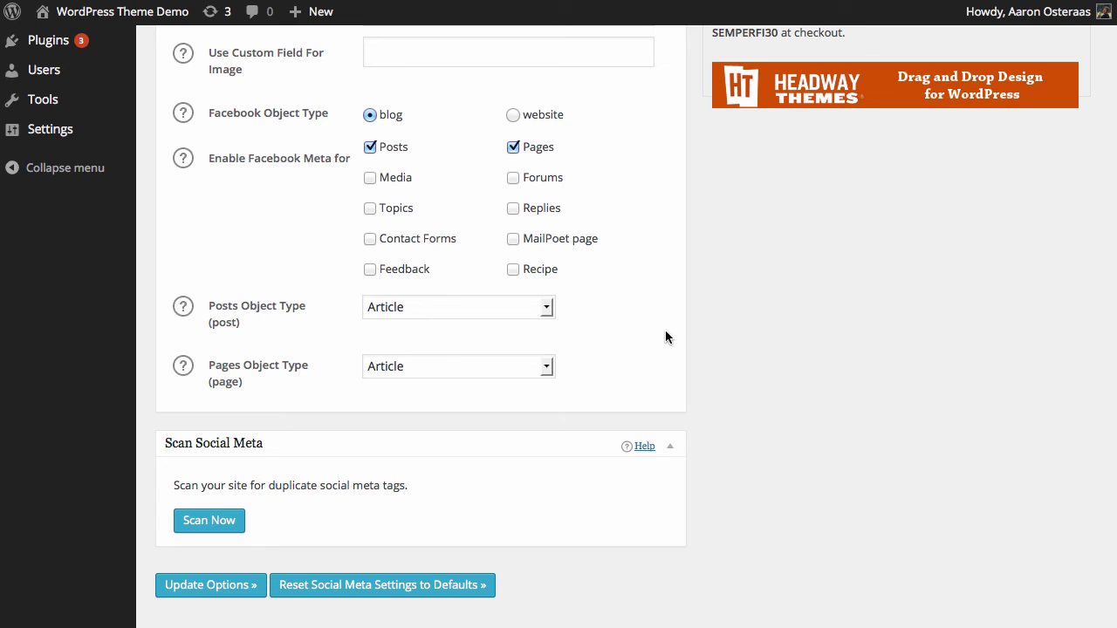
left_click(547, 307)
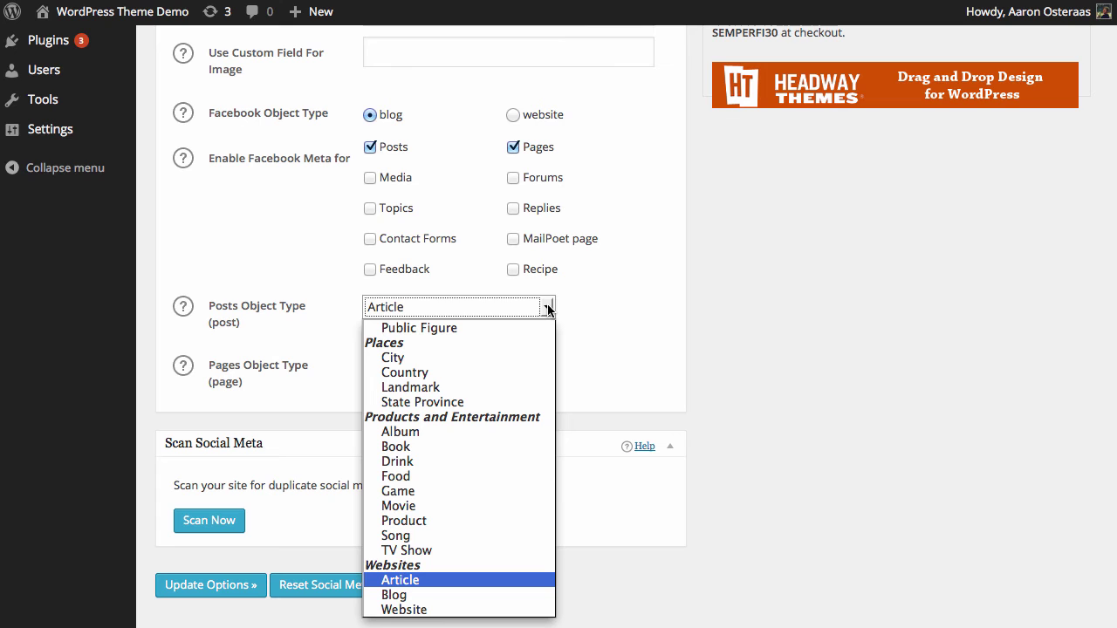
scroll(511, 475, "up", 5)
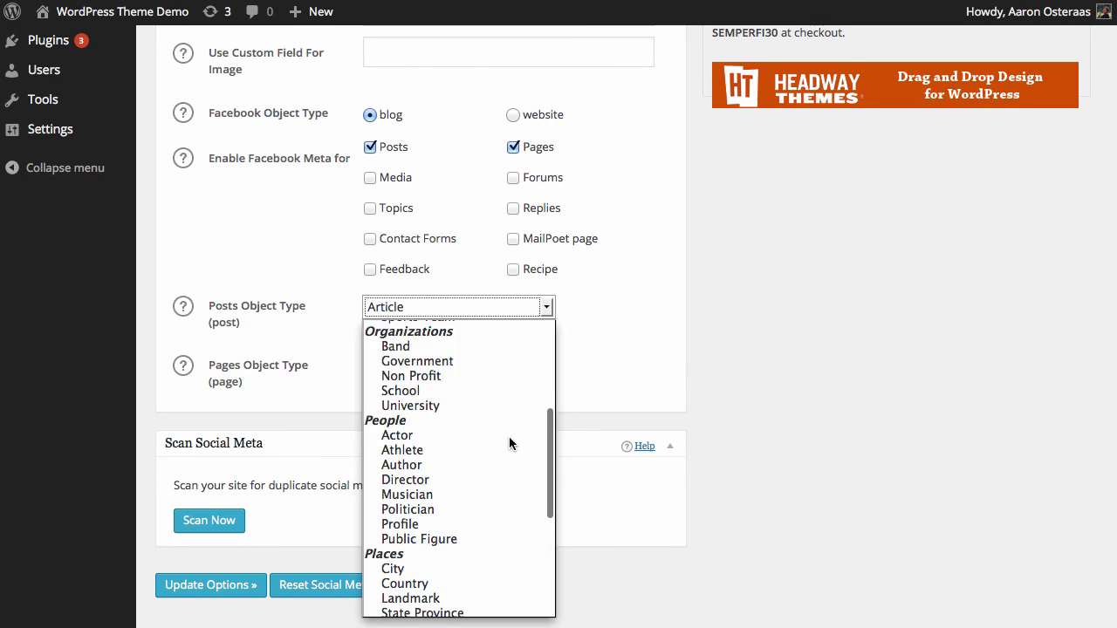
scroll(509, 436, "up", 4)
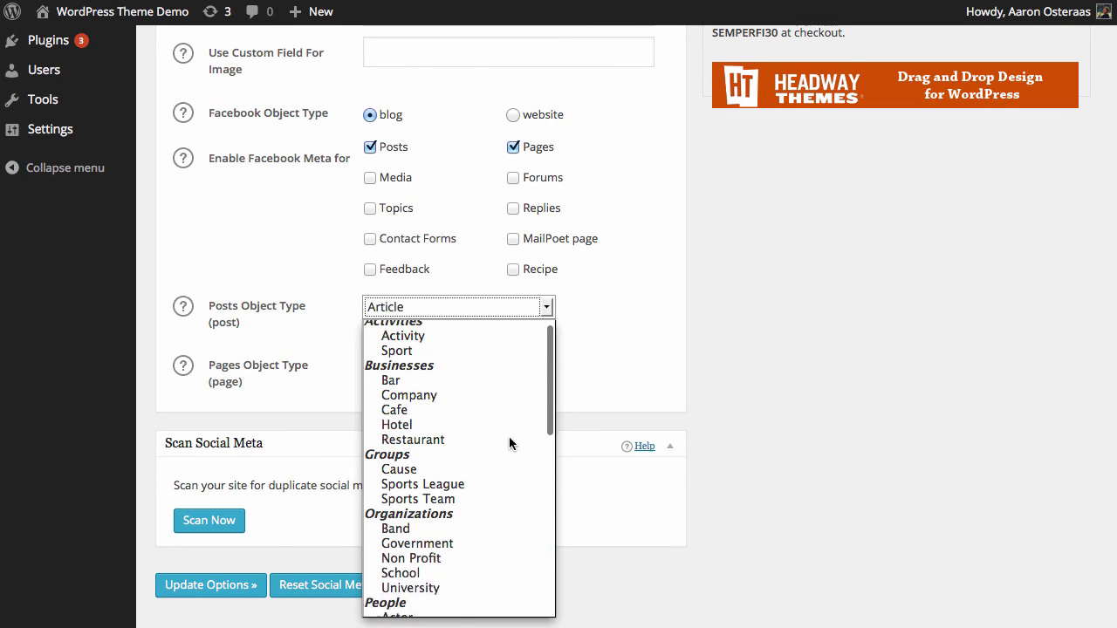
left_click(547, 306)
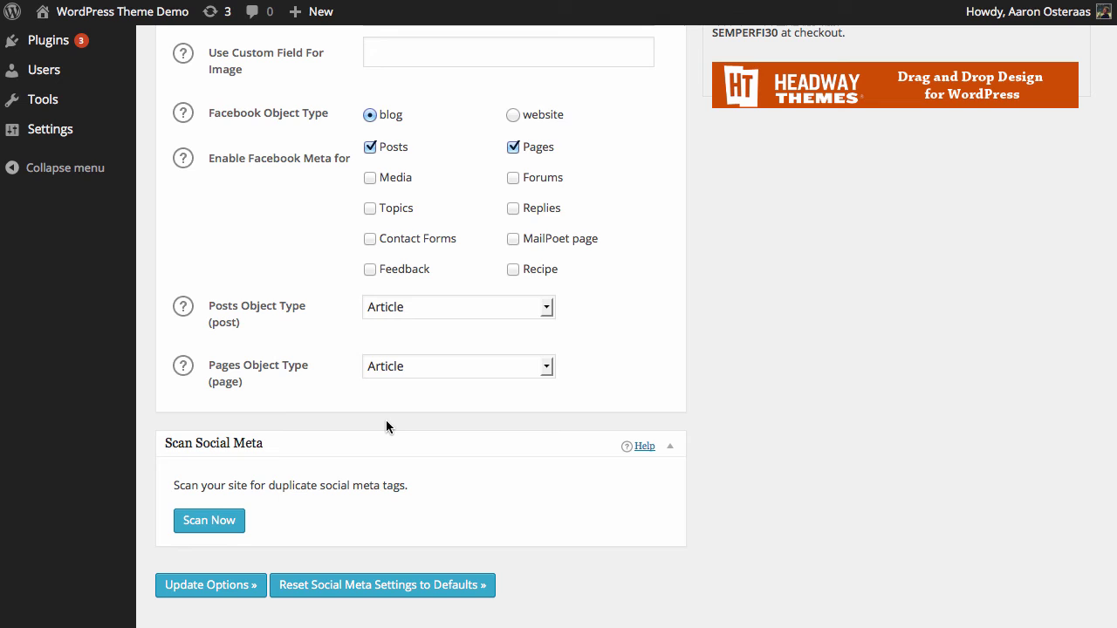
scroll(386, 420, "down", 2)
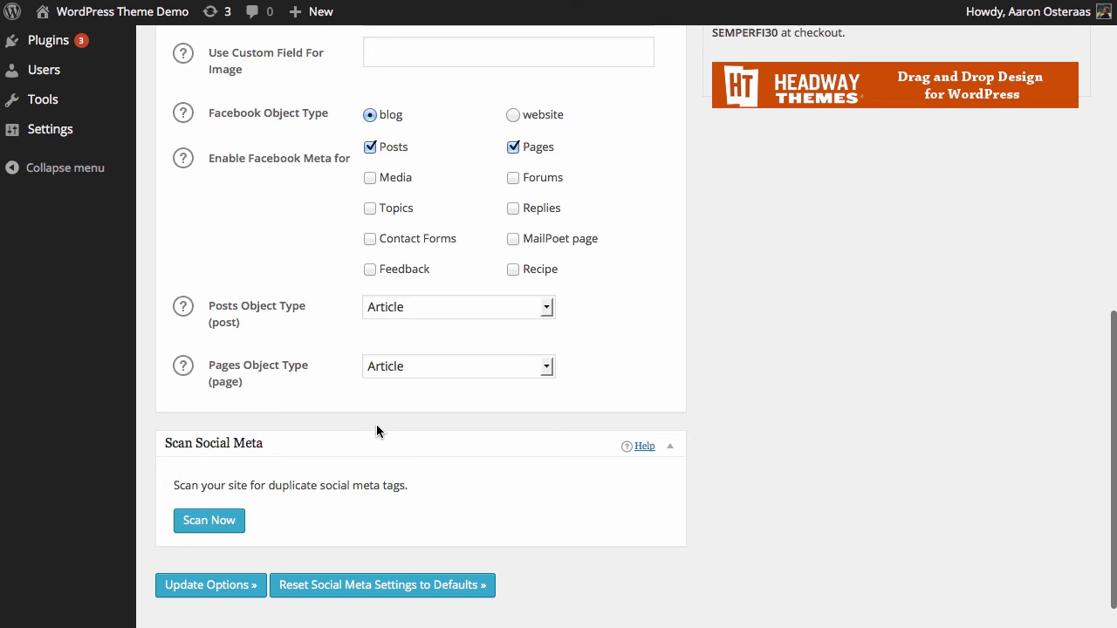
- Save the Social Meta settings with Update Options and review the reloaded page
left_click(203, 588)
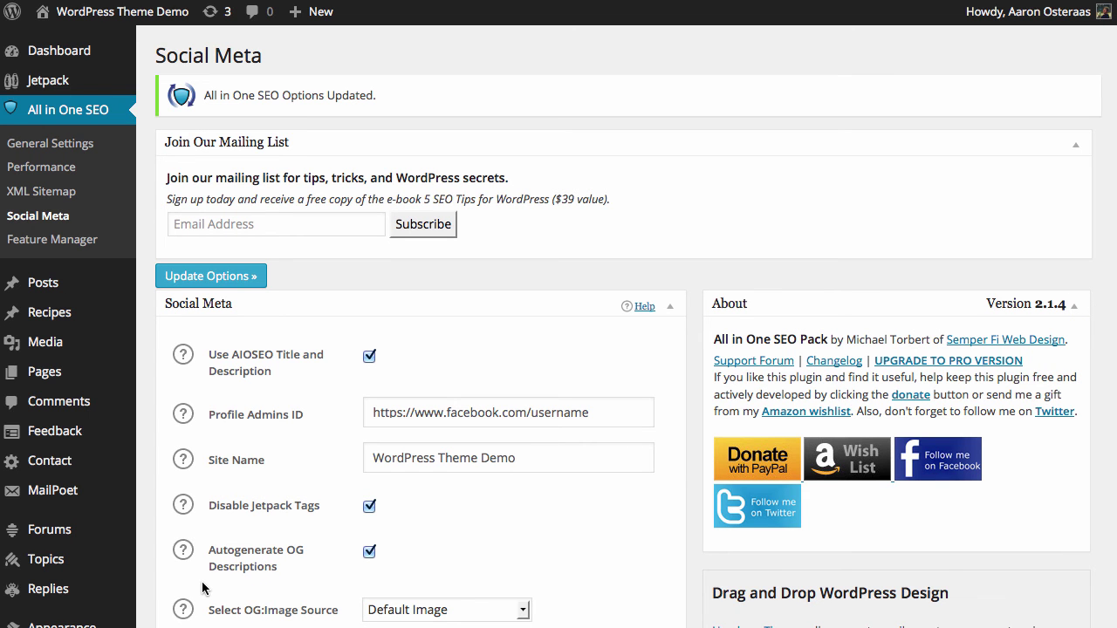
scroll(202, 588, "down", 15)
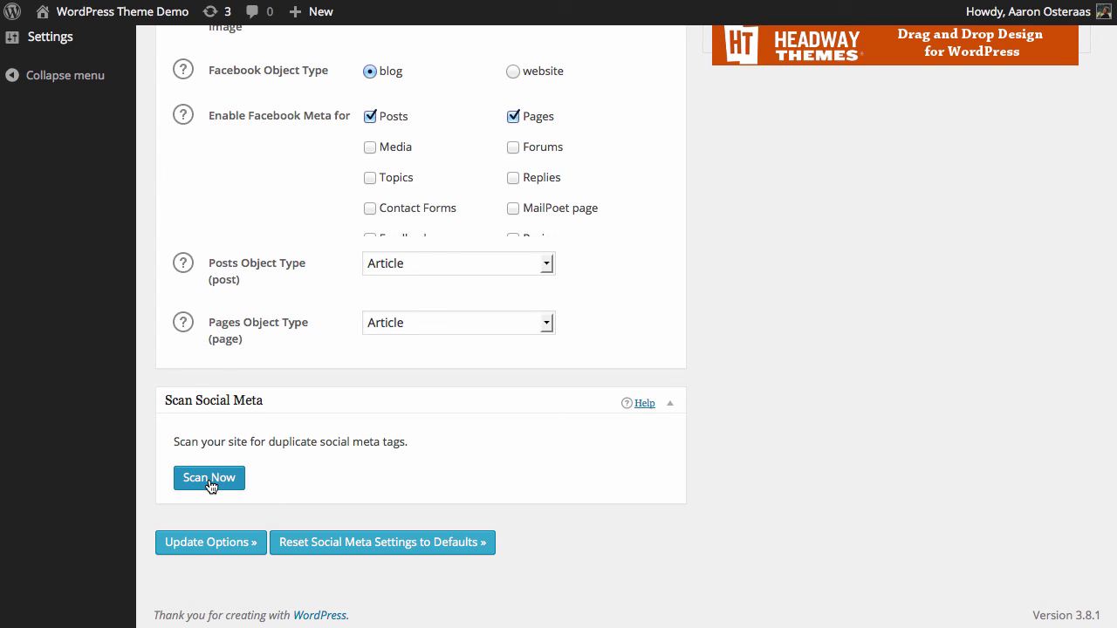
- Scan for duplicate social meta tags, finding none, and reload the Social Meta page
left_click(210, 478)
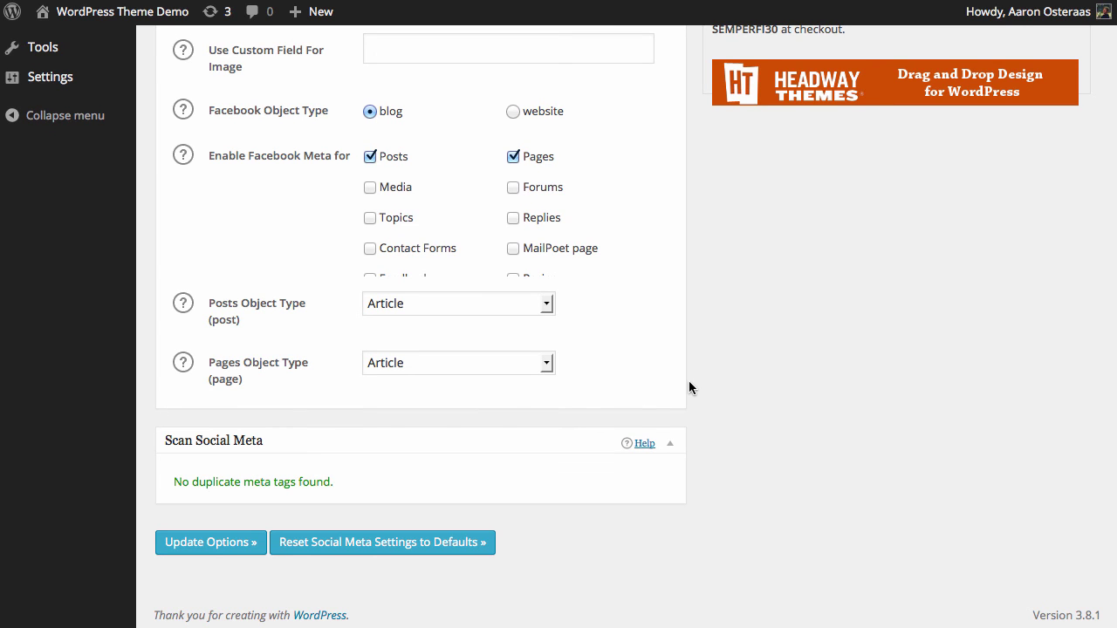
key("Return")
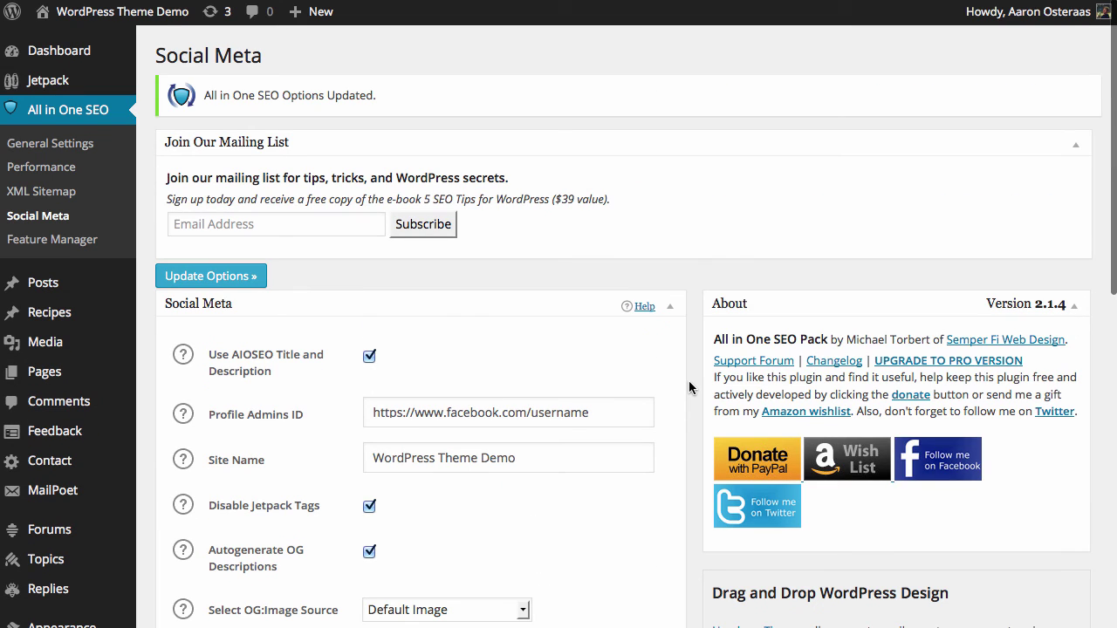